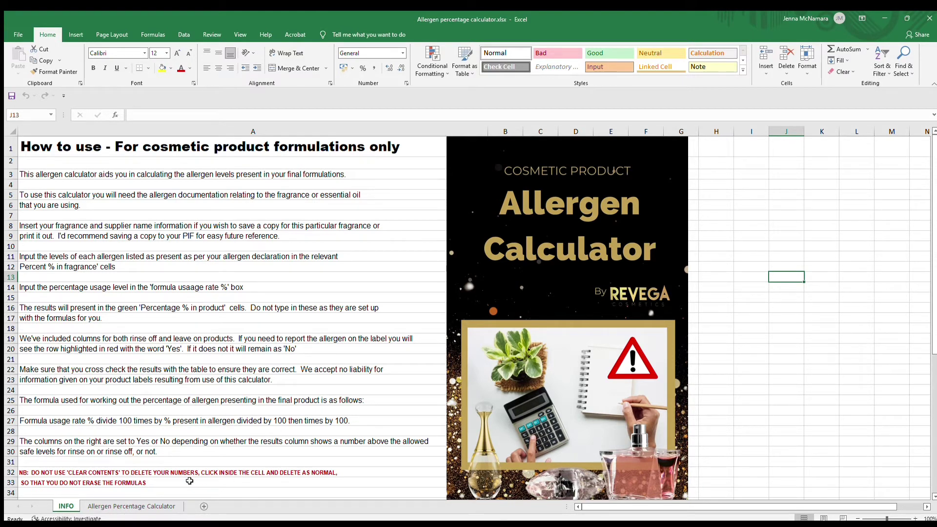
On the Allergen Percentage Calculator sheet, enter 'Coconut Ice' as fragrance name and 'Revega' as supplier
{"action": "left_click", "coordinate": [156, 506]}
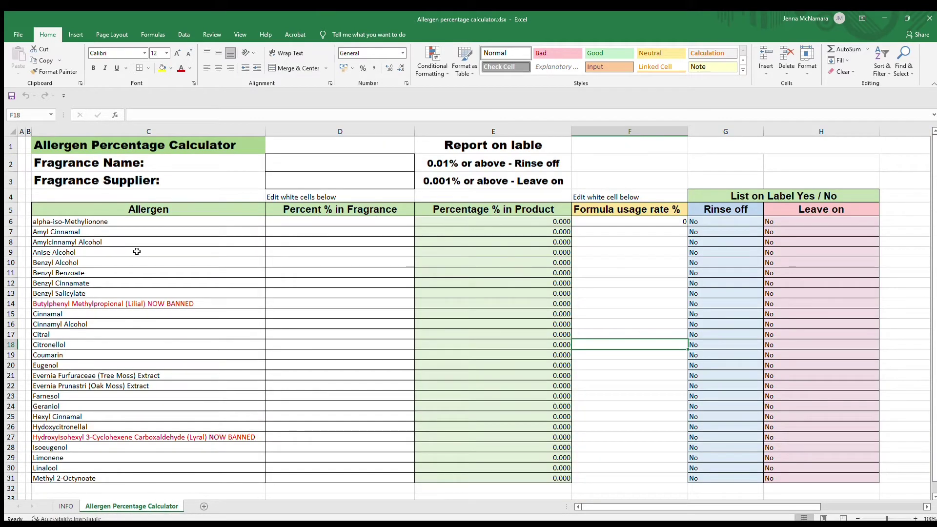
{"action": "left_click", "coordinate": [304, 169]}
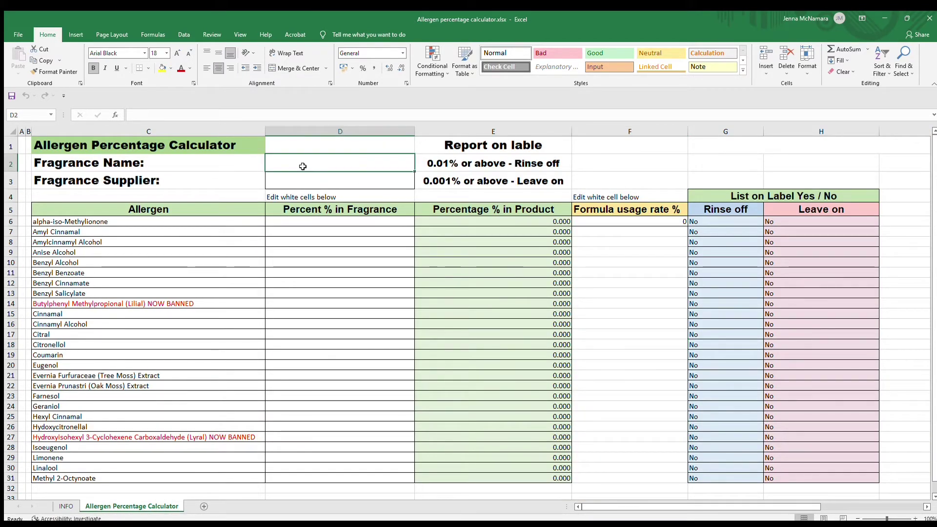
{"action": "type", "text": "Cocobut"}
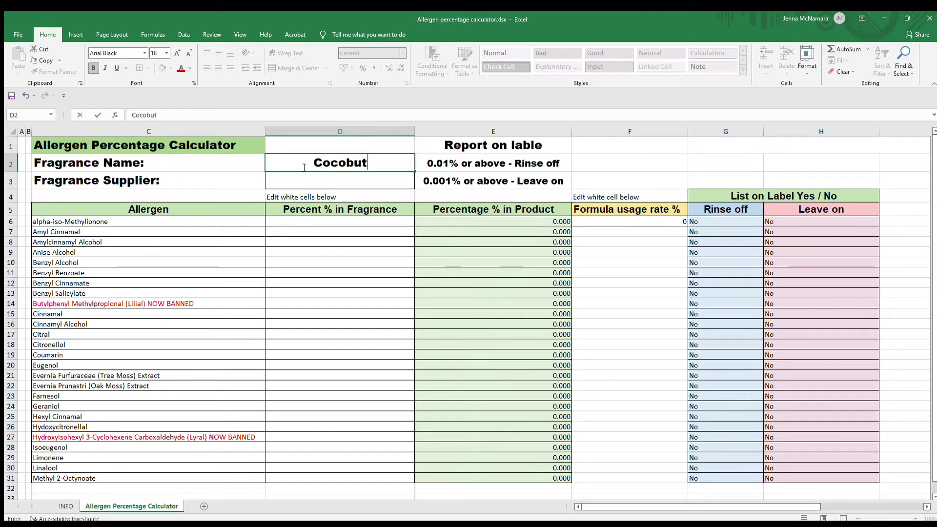
{"action": "key", "text": "BackSpace"}
{"action": "key", "text": "BackSpace"}
{"action": "key", "text": "BackSpace"}
{"action": "type", "text": "nut Ice"}
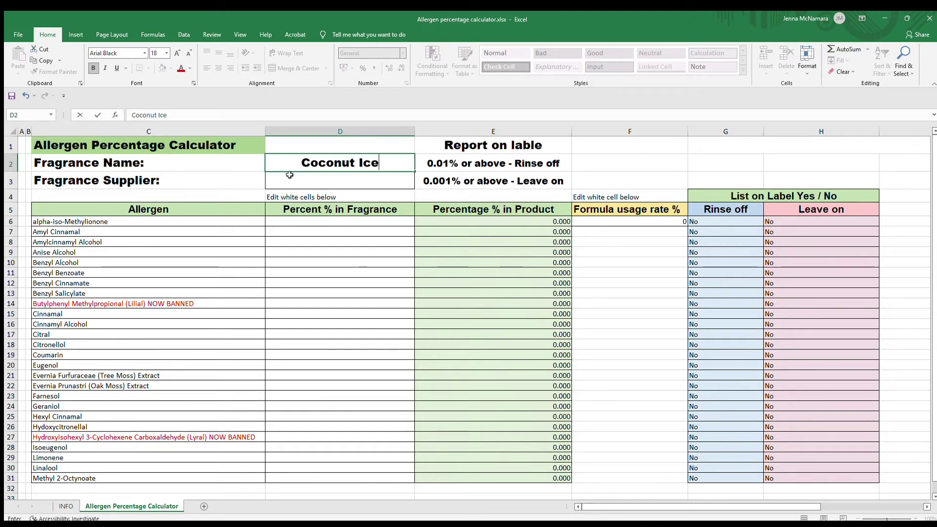
{"action": "left_click", "coordinate": [301, 180]}
{"action": "type", "text": "Revega"}
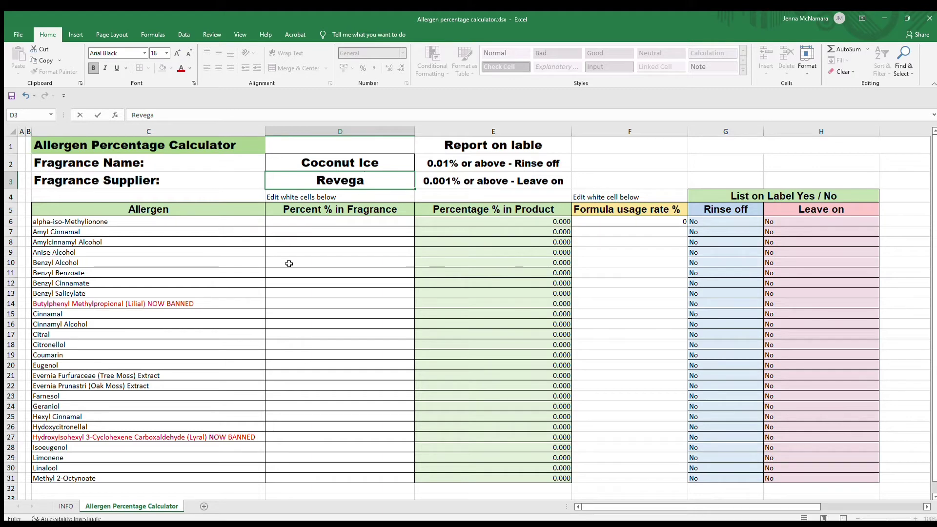
Enter fragrance percentages of 0.299 for Cinnamal and 1.75 for Coumarin
{"action": "left_click", "coordinate": [284, 315]}
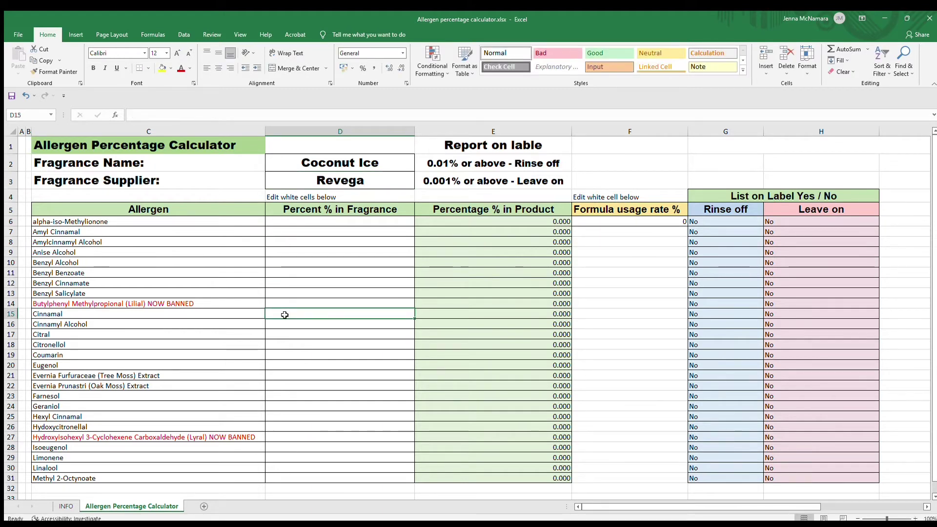
{"action": "type", "text": "0"}
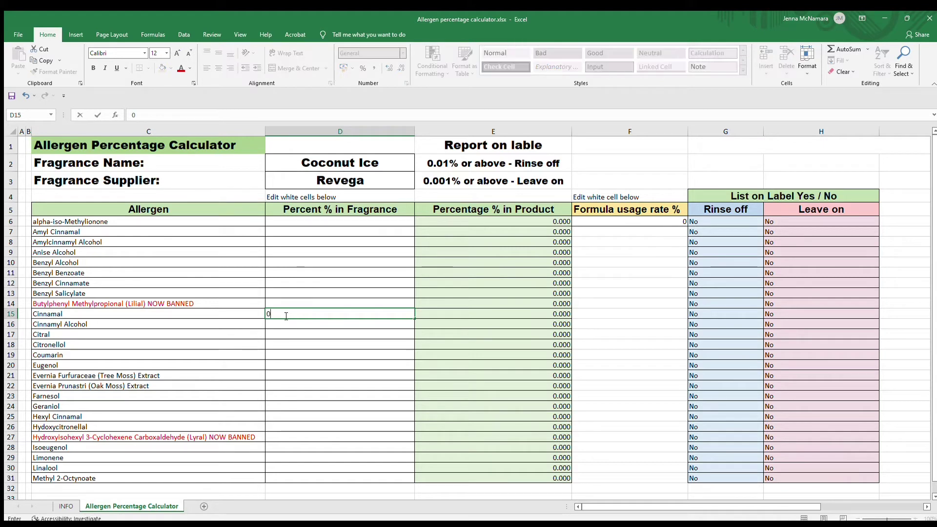
{"action": "type", "text": ".299"}
{"action": "left_click", "coordinate": [282, 355]}
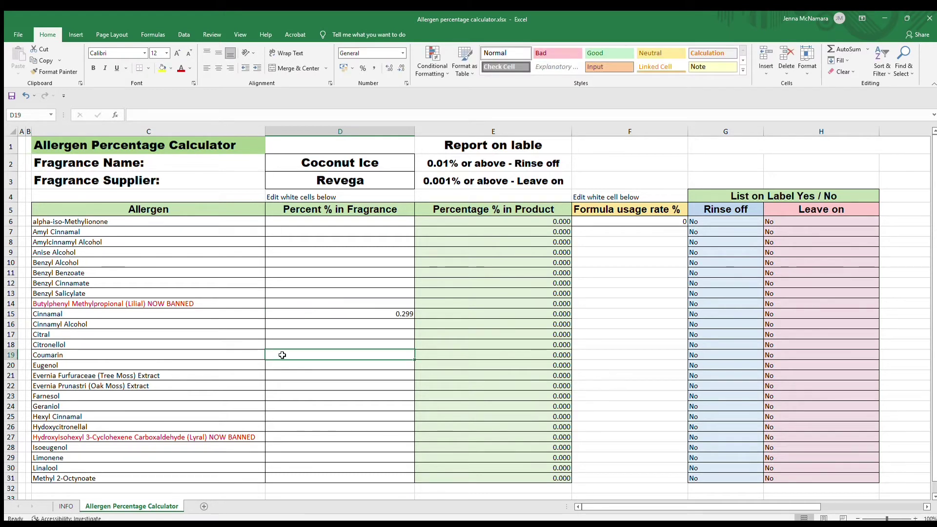
{"action": "type", "text": "1.7500"}
{"action": "left_click", "coordinate": [313, 368]}
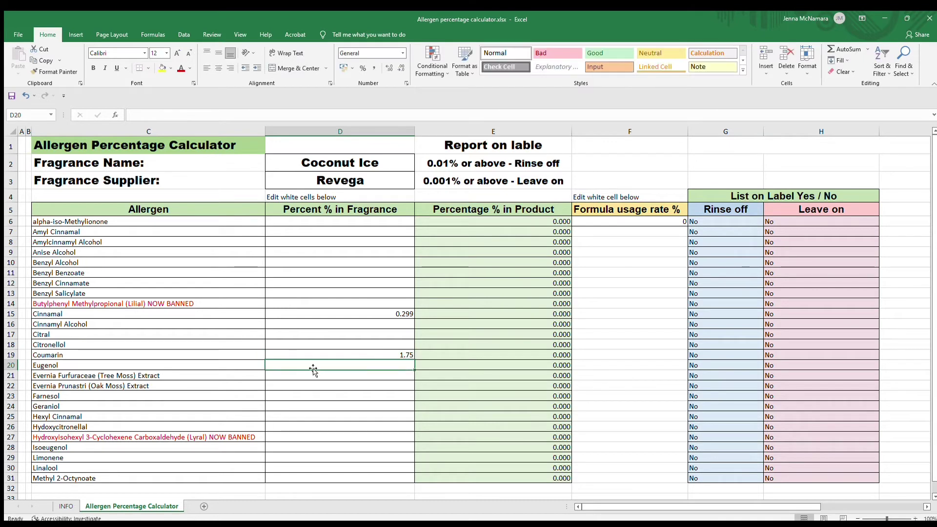
Set the formula usage rate in F6 to 2%
{"action": "left_click", "coordinate": [619, 315]}
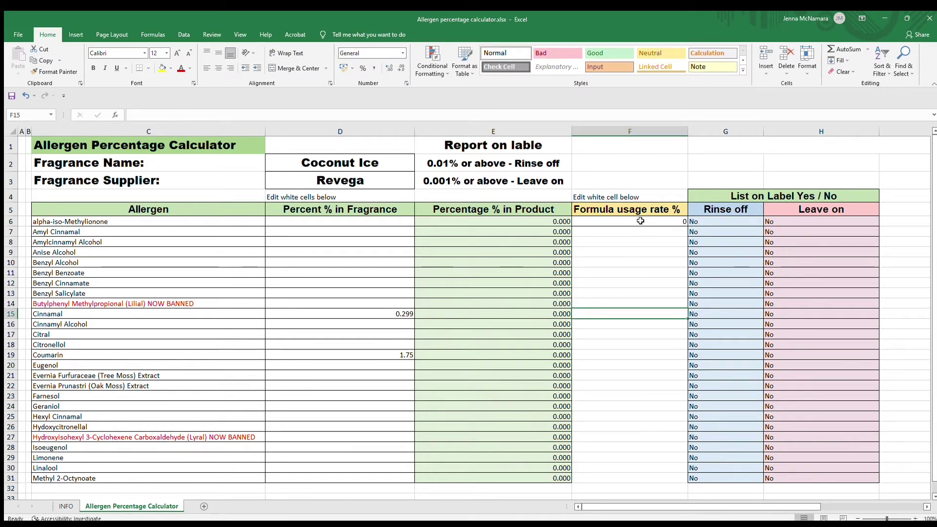
{"action": "key", "text": "Up"}
{"action": "key", "text": "Up"}
{"action": "key", "text": "Up"}
{"action": "key", "text": "Up"}
{"action": "key", "text": "Up"}
{"action": "key", "text": "Up"}
{"action": "key", "text": "Up"}
{"action": "key", "text": "Up"}
{"action": "key", "text": "Up"}
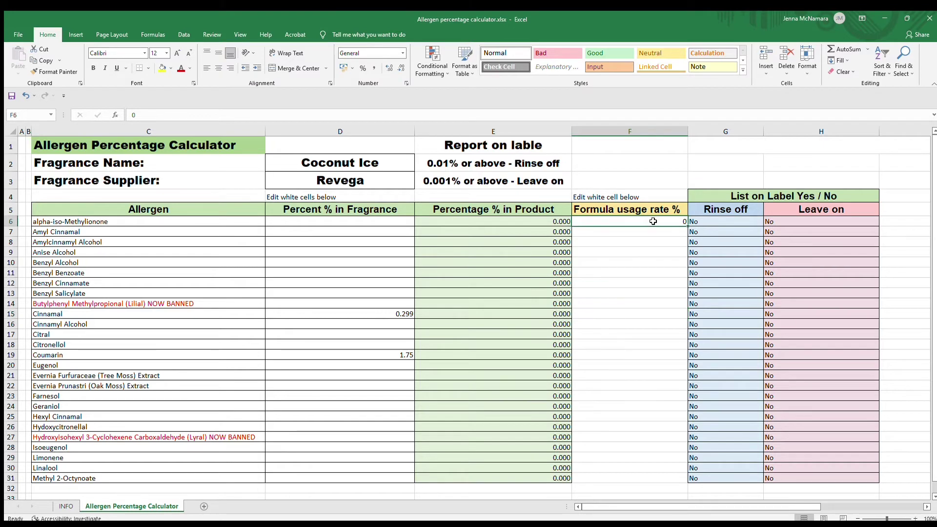
{"action": "type", "text": "2"}
{"action": "left_click", "coordinate": [655, 255]}
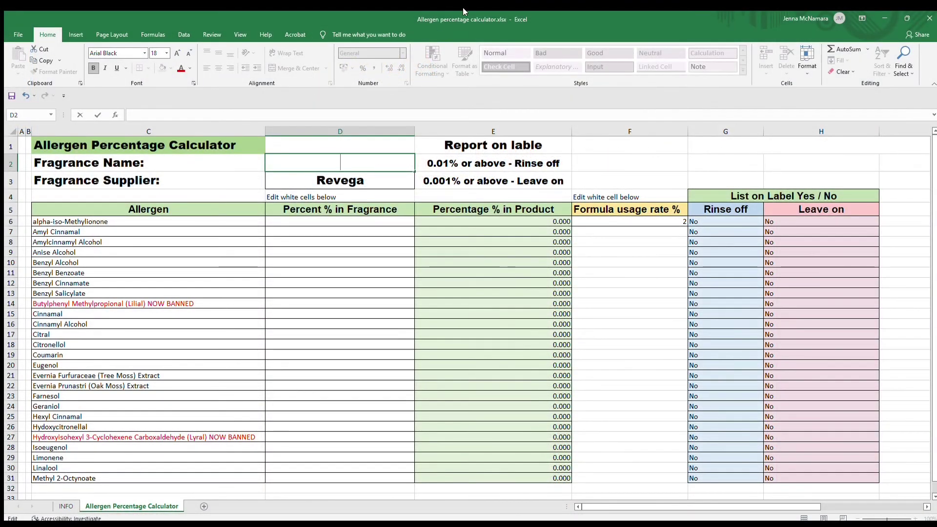
Change the fragrance name to 'Toasted Marshmallow'
{"action": "type", "text": "Toasted M"}
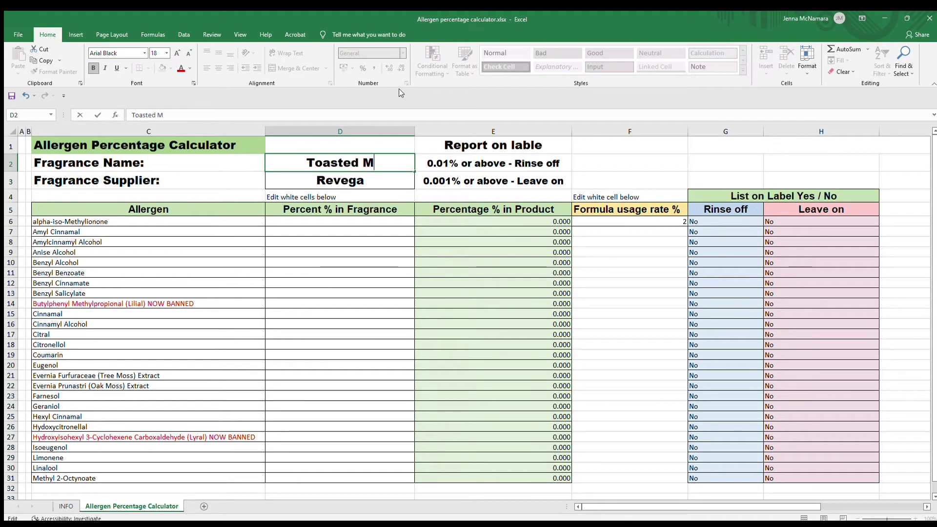
{"action": "type", "text": "arshamm"}
{"action": "key", "text": "BackSpace"}
{"action": "key", "text": "BackSpace"}
{"action": "key", "text": "BackSpace"}
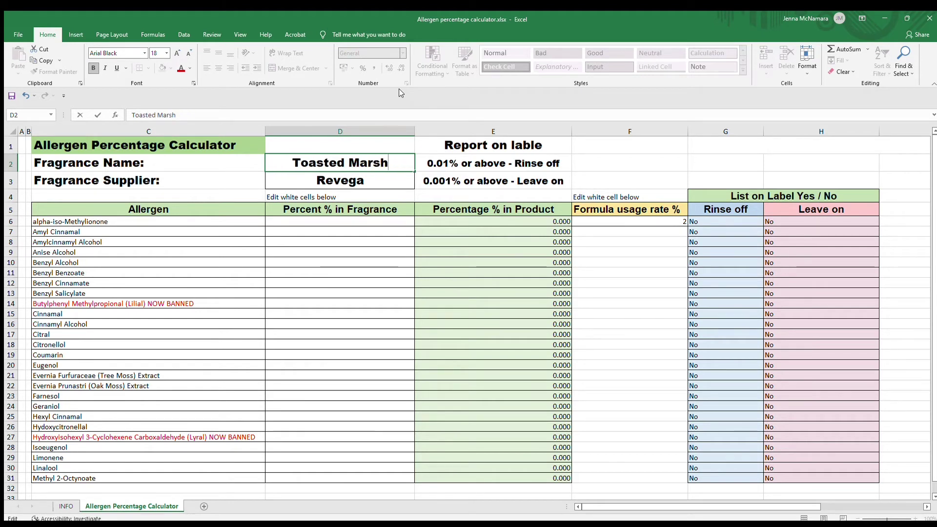
{"action": "type", "text": "mallow"}
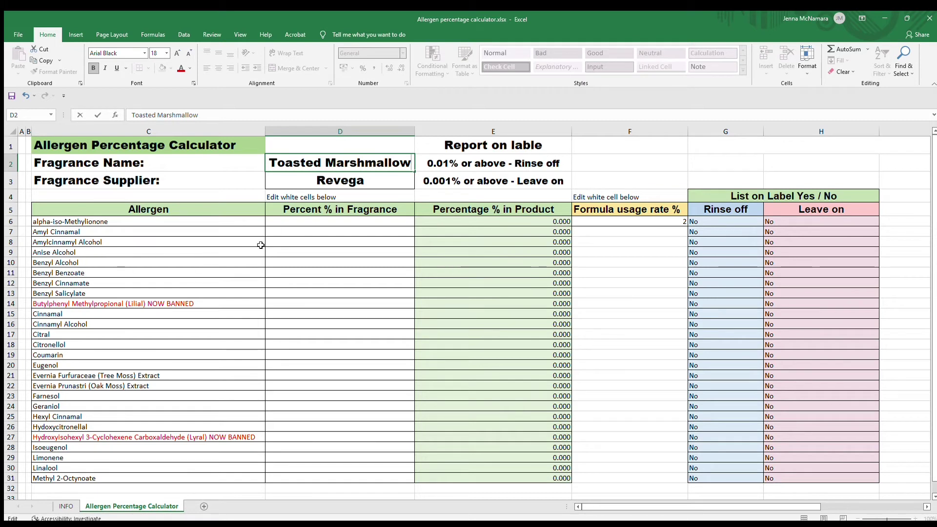
{"action": "left_click", "coordinate": [318, 249]}
Enter percentages for Anise Alcohol 0.2012, Benzyl Alcohol 0.0017, Benzyl Benzoate 0.000 and Cinnamal 0.036
{"action": "type", "text": "0"}
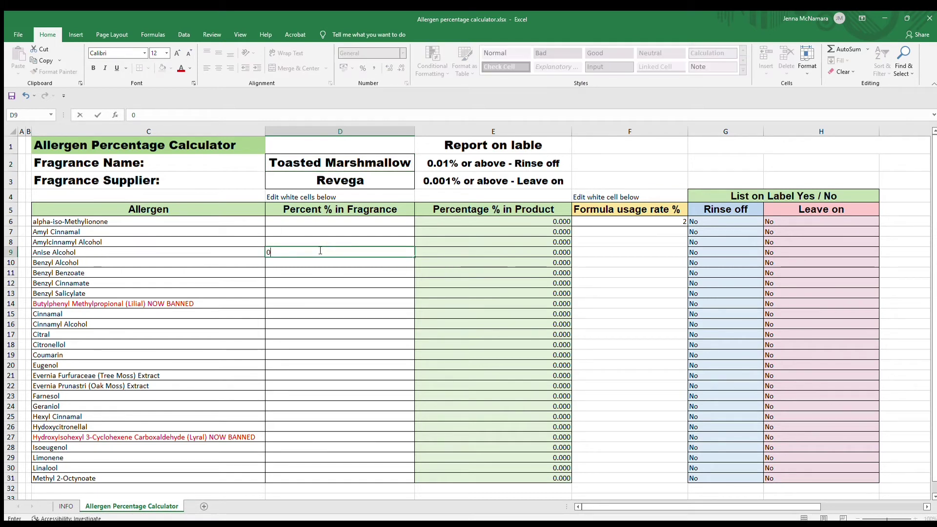
{"action": "type", "text": ".2012"}
{"action": "key", "text": "Return"}
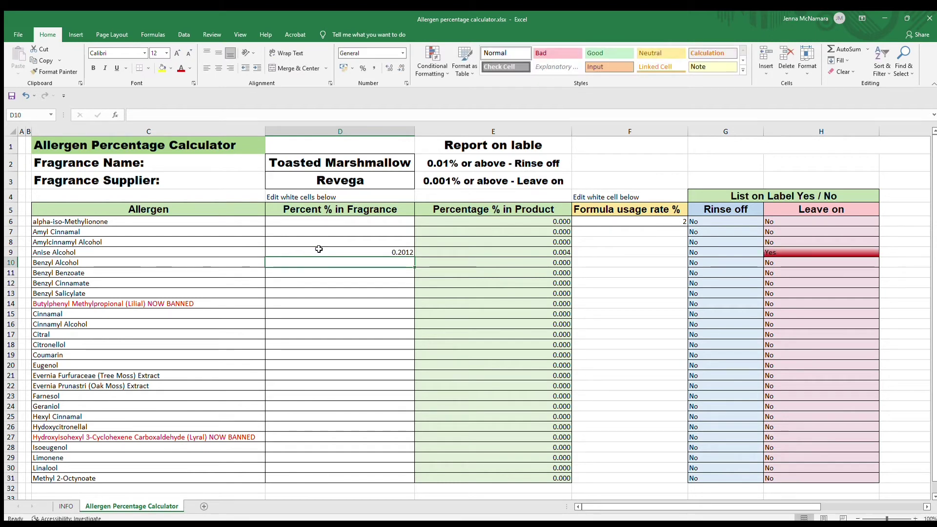
{"action": "type", "text": "0.0017"}
{"action": "key", "text": "Return"}
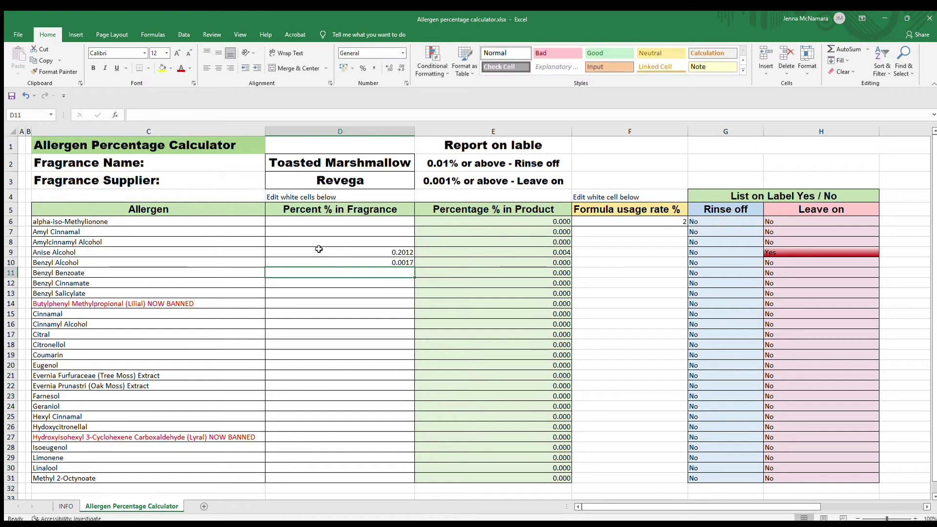
{"action": "type", "text": "0.0009"}
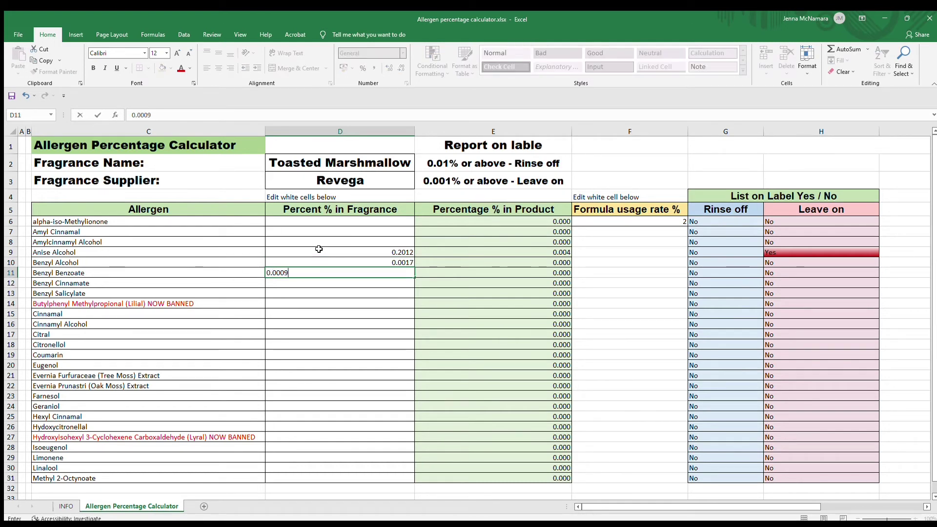
{"action": "key", "text": "Return"}
{"action": "key", "text": "Return"}
{"action": "key", "text": "Return"}
{"action": "key", "text": "Return"}
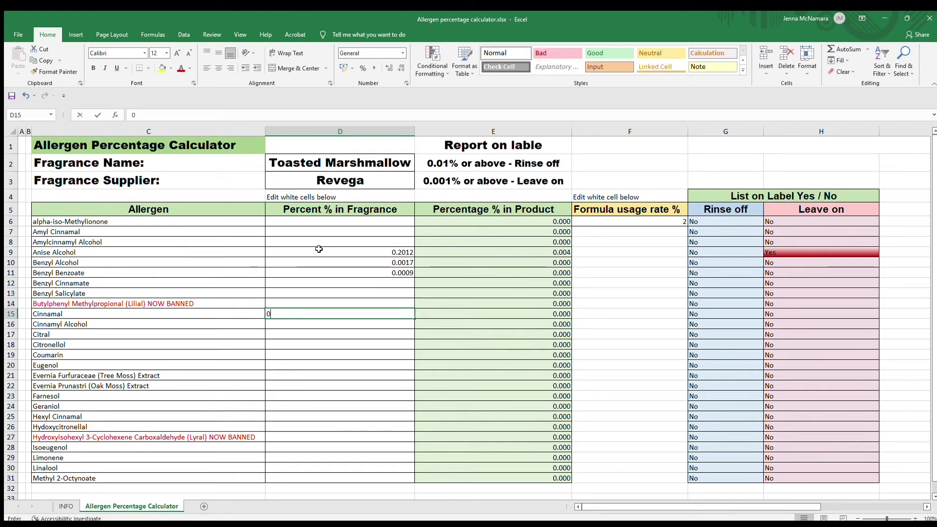
{"action": "type", "text": "0.0364"}
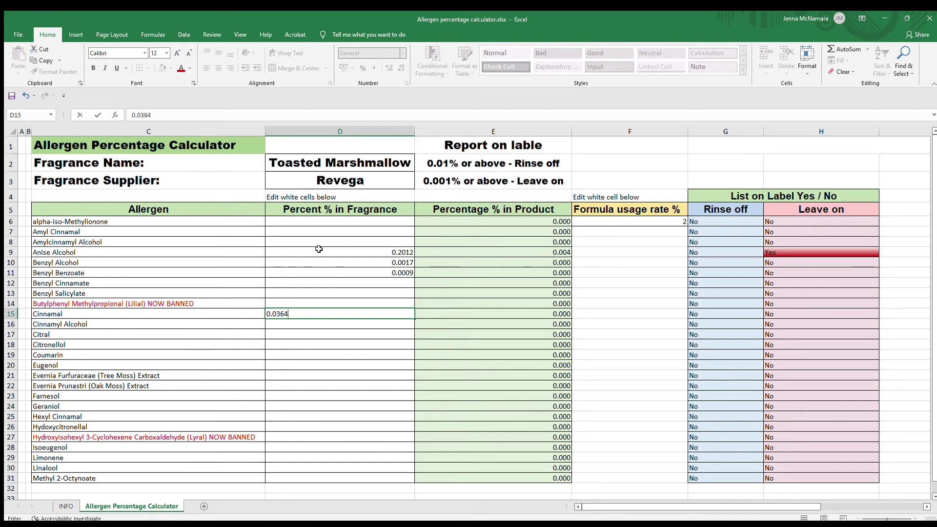
{"action": "key", "text": "Return"}
{"action": "key", "text": "Return"}
{"action": "key", "text": "Return"}
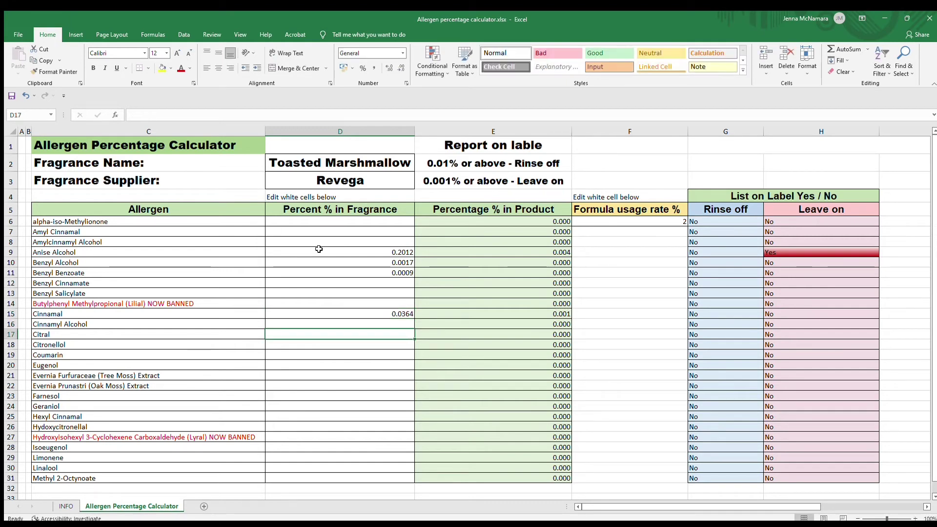
Enter Citronellol 0.0064, Eugenol 0.221, Geraniol 0.0034, Hydroxycitronellal 0.0017, Limonene 0.0004 and Linalool 0.0048
{"action": "type", "text": "0"}
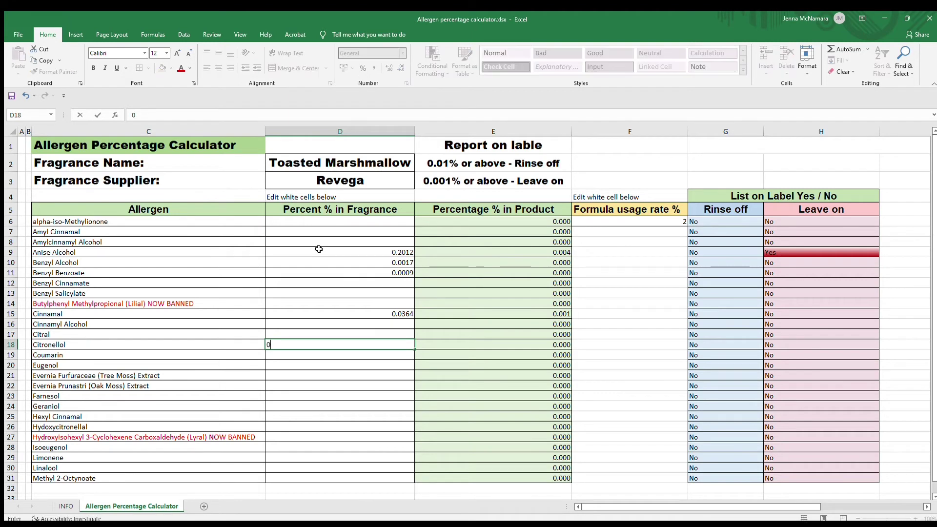
{"action": "type", "text": ".0064"}
{"action": "key", "text": "Return"}
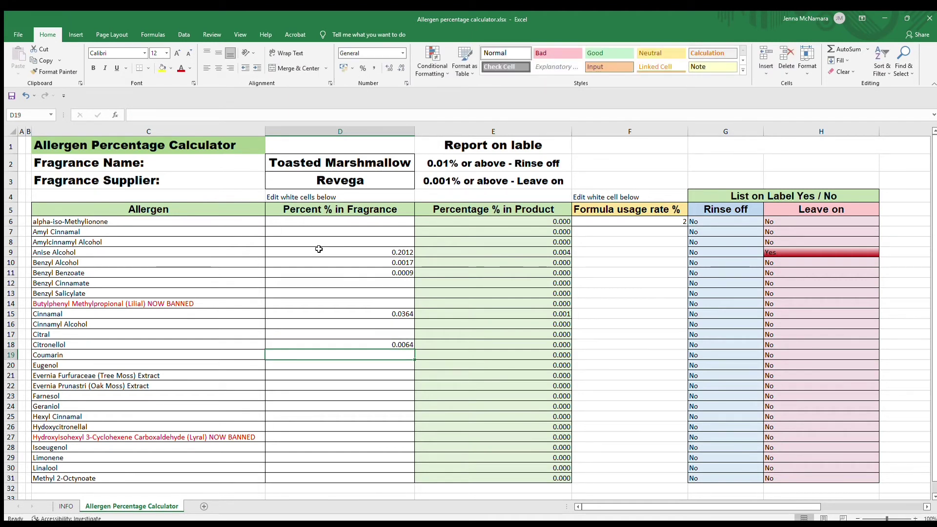
{"action": "key", "text": "Return"}
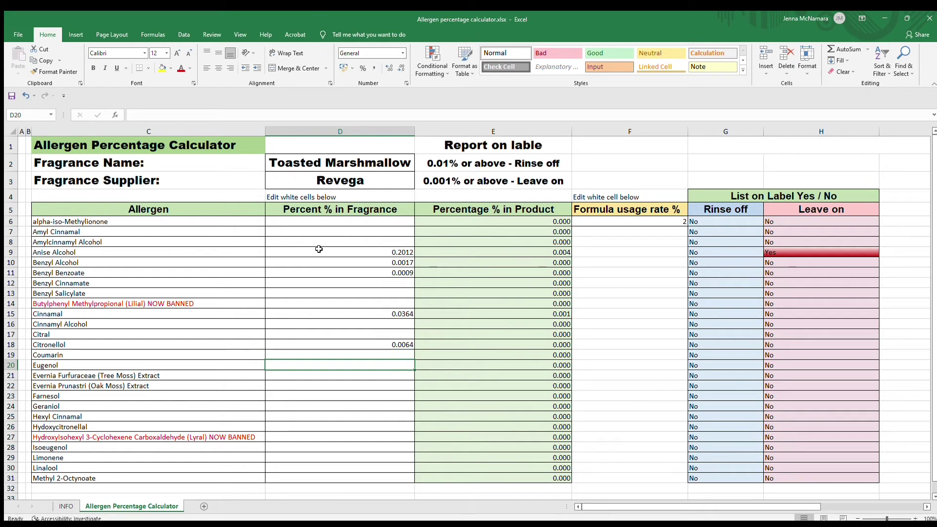
{"action": "type", "text": "0.221"}
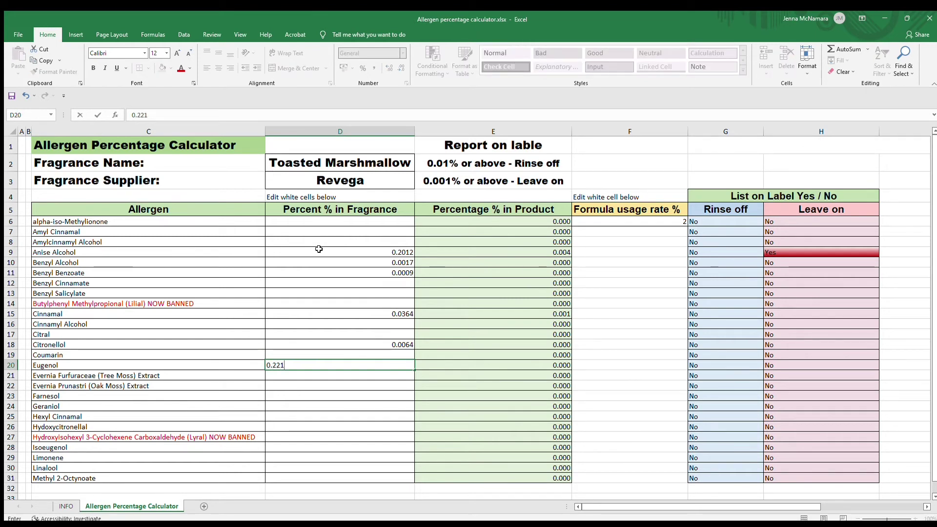
{"action": "key", "text": "Return"}
{"action": "key", "text": "Return"}
{"action": "key", "text": "Return"}
{"action": "key", "text": "Return"}
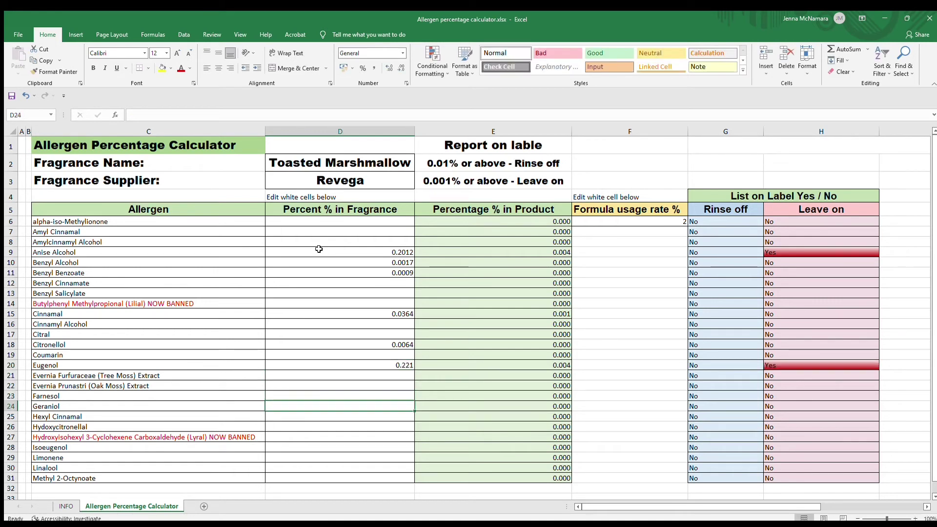
{"action": "type", "text": "0.0034"}
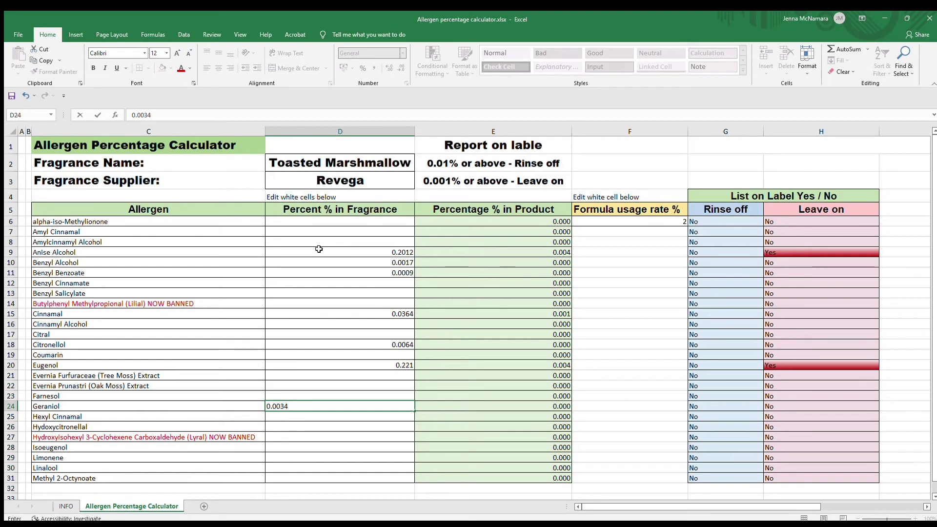
{"action": "key", "text": "Return"}
{"action": "key", "text": "Return"}
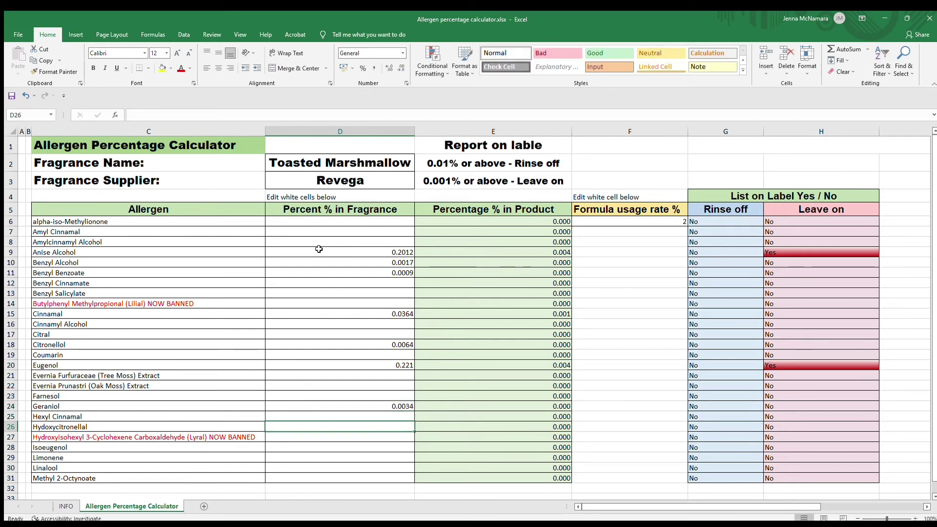
{"action": "type", "text": "0"}
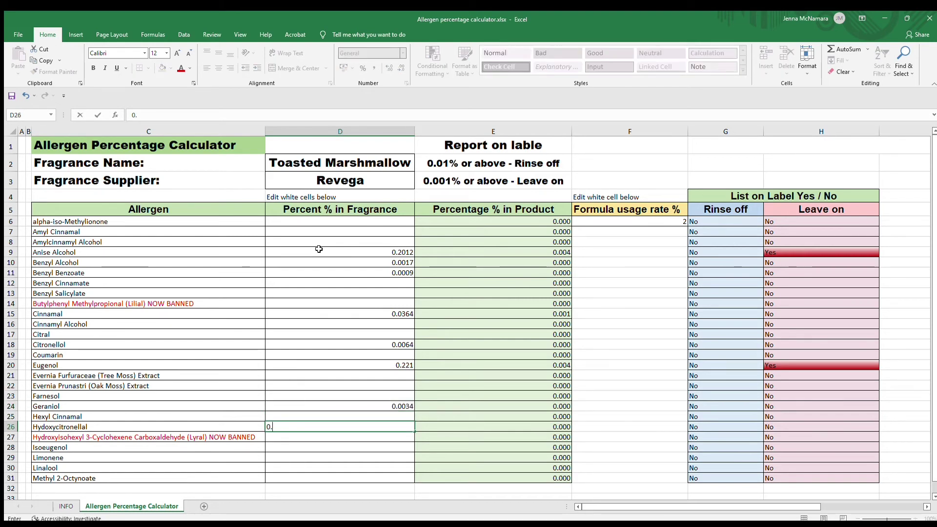
{"action": "type", "text": ".0017"}
{"action": "key", "text": "Return"}
{"action": "key", "text": "Return"}
{"action": "key", "text": "Return"}
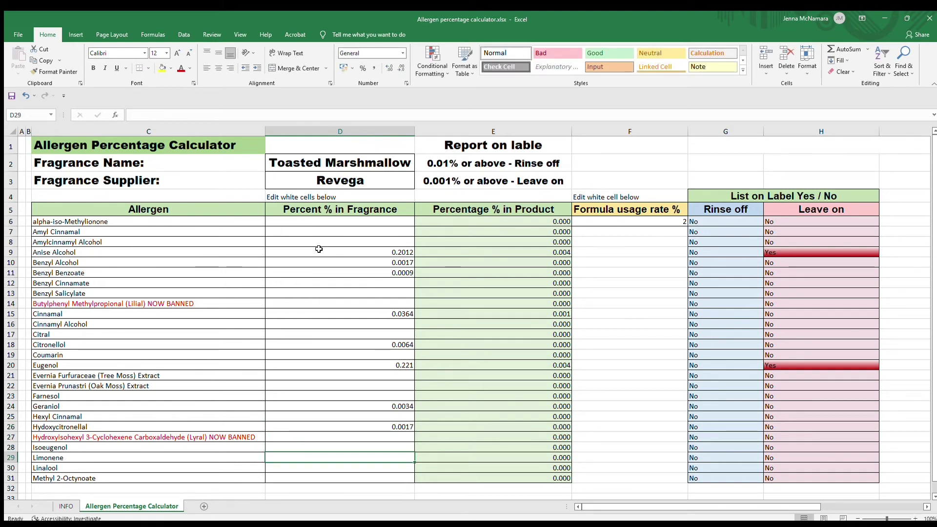
{"action": "type", "text": "0.0004"}
{"action": "key", "text": "Return"}
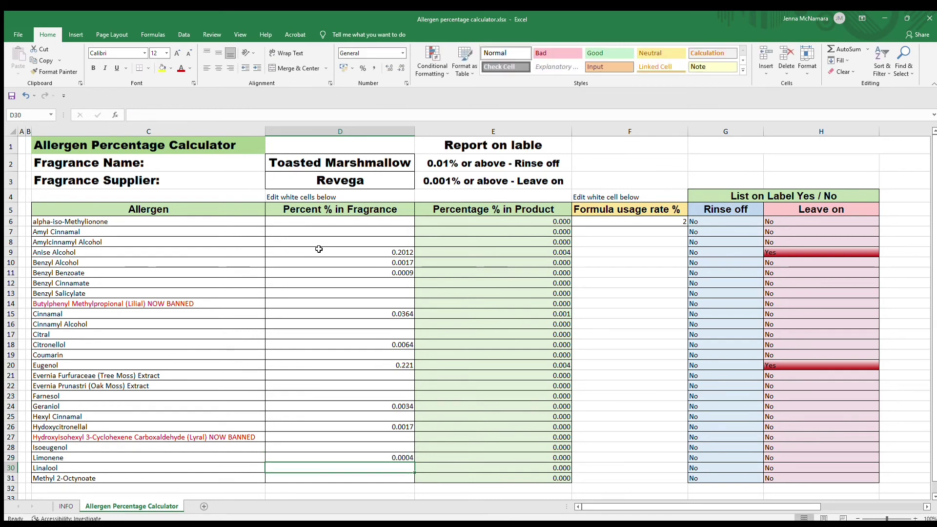
{"action": "type", "text": "0.00"}
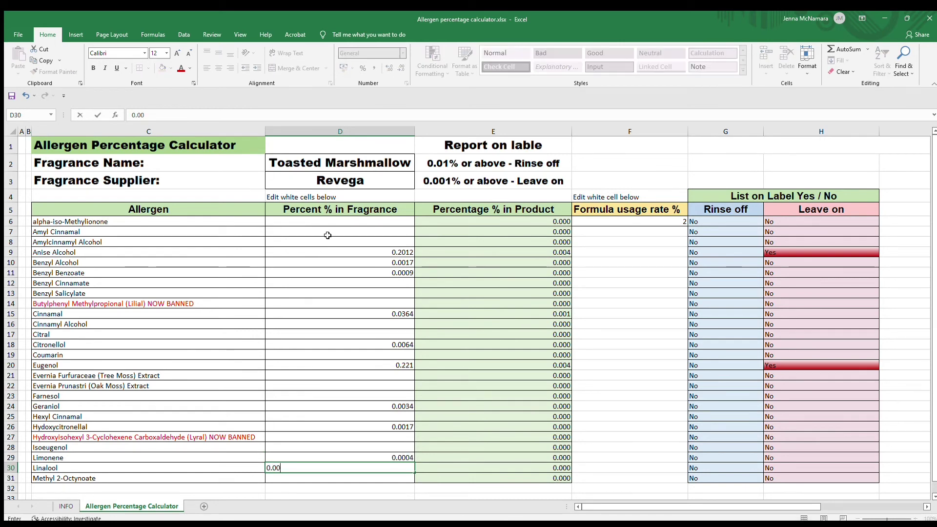
{"action": "type", "text": "48"}
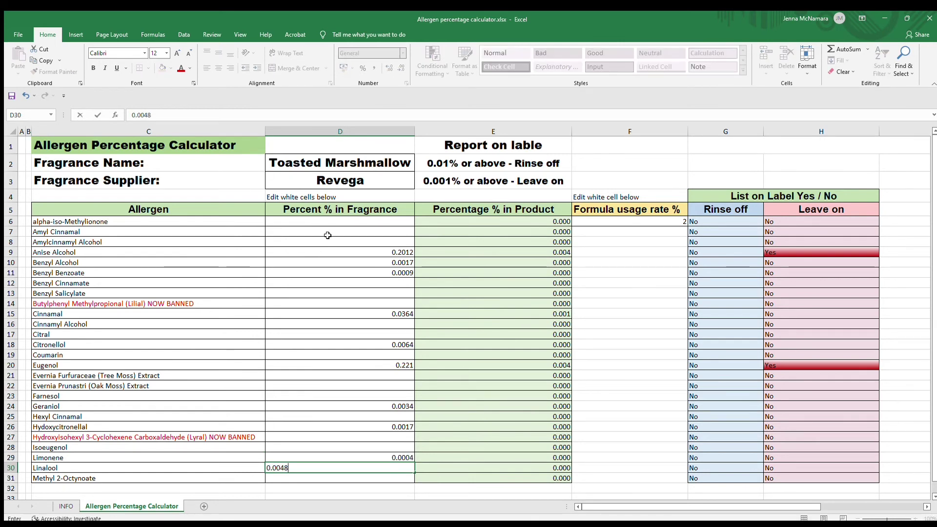
Commit Linalool's 0.0048 and enter 0.021 for alpha-Iso-Methylionone in D6
{"action": "left_click", "coordinate": [358, 222]}
{"action": "type", "text": "0."}
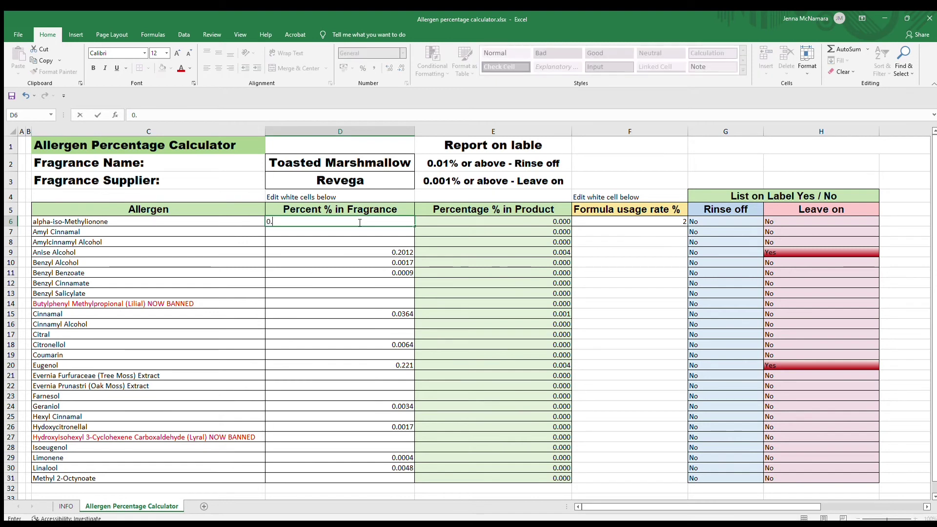
{"action": "type", "text": "0210"}
{"action": "left_click", "coordinate": [666, 220]}
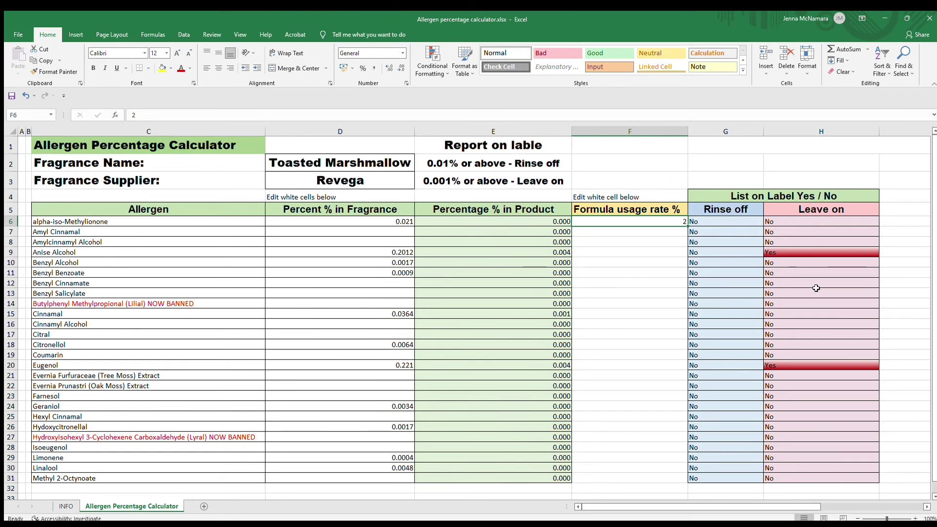
{"action": "scroll", "coordinate": [812, 287], "scroll_direction": "down", "scroll_amount": 2}
{"action": "scroll", "coordinate": [790, 269], "scroll_direction": "up", "scroll_amount": 2}
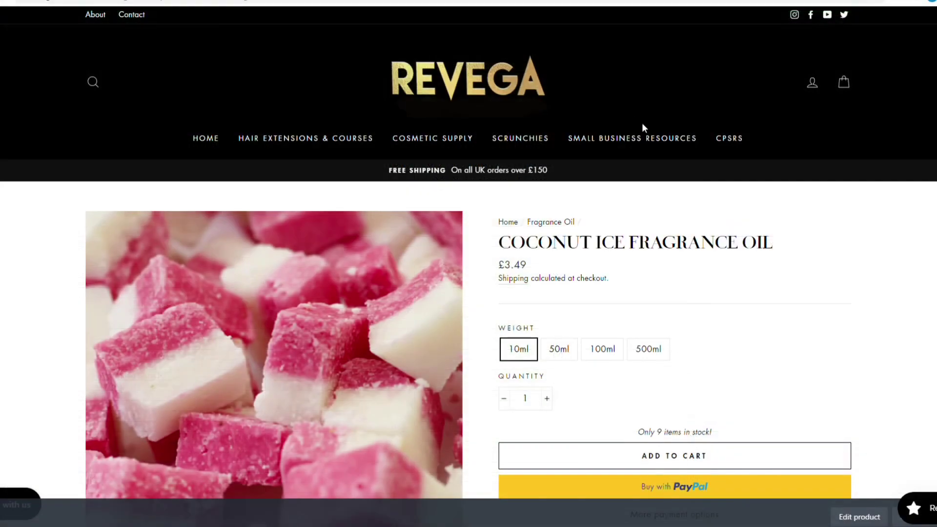
Go to the Calculators collection under Small Business Resources and view its two products
{"action": "mouse_move", "coordinate": [642, 145]}
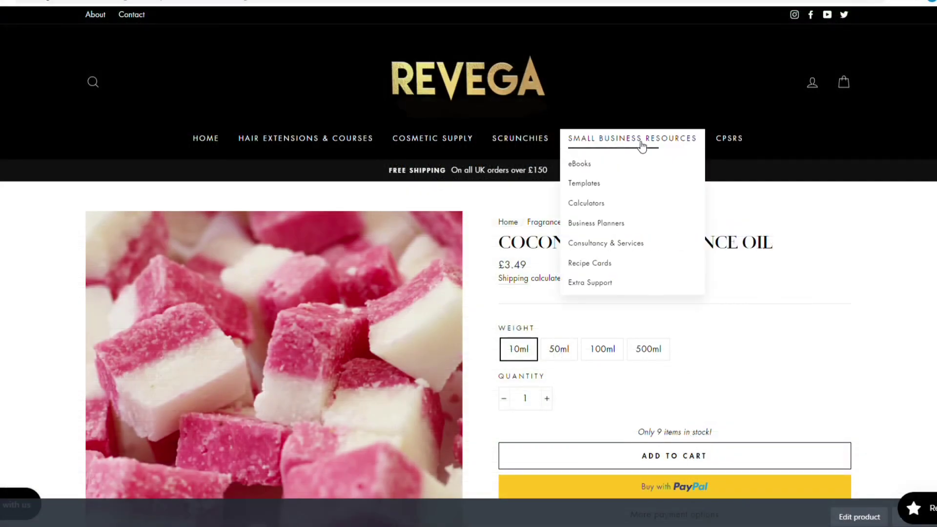
{"action": "left_click", "coordinate": [593, 205]}
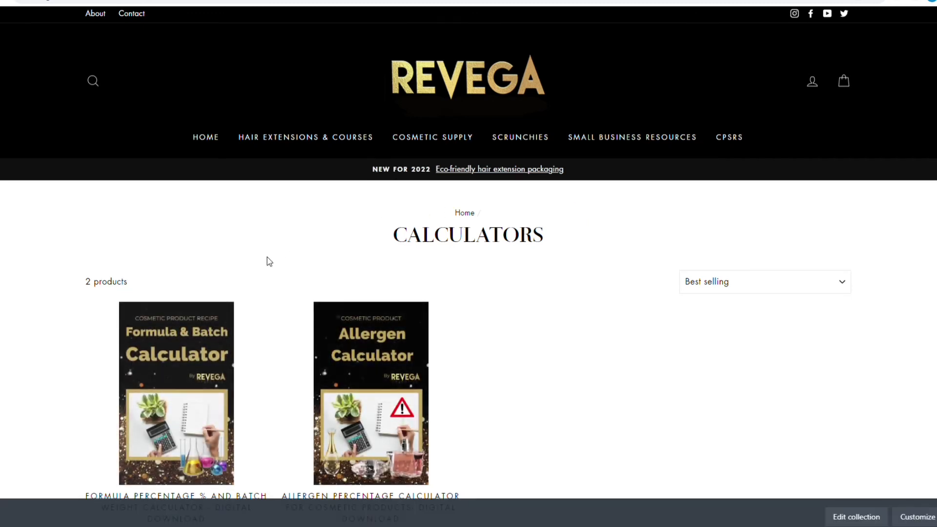
{"action": "scroll", "coordinate": [268, 258], "scroll_direction": "down", "scroll_amount": 4}
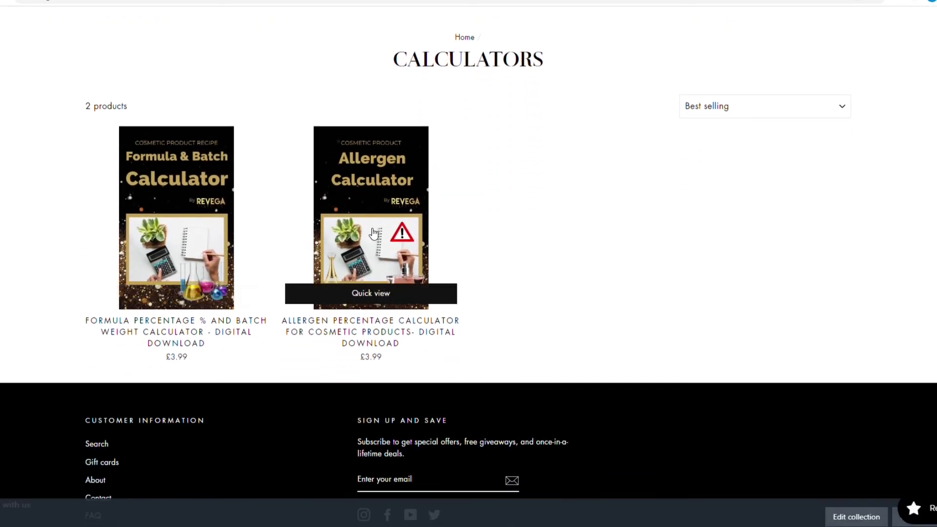